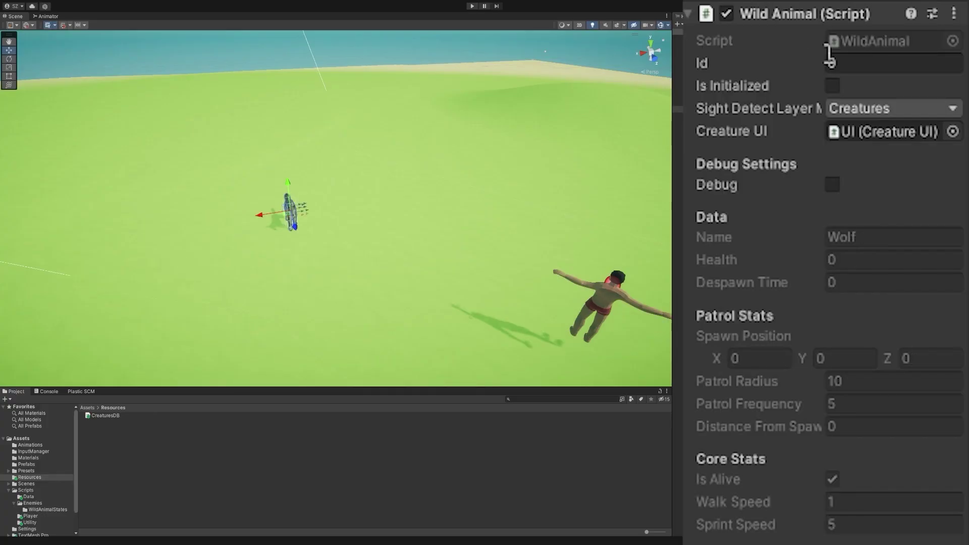
text(1)
- Set the wild animal's Id to 1 and open NewPlayerDB from Assets/Resources in Visual Studio
click(473, 6)
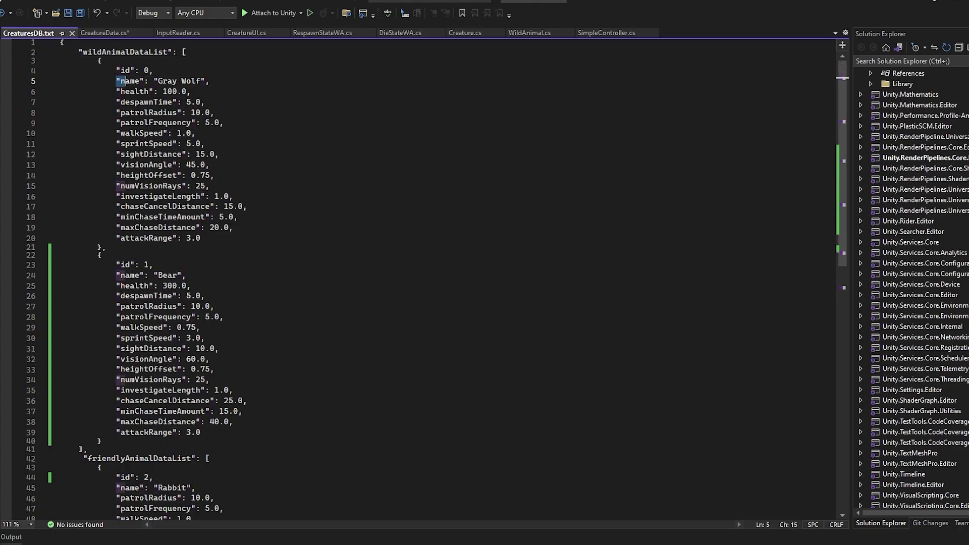
key(Down)
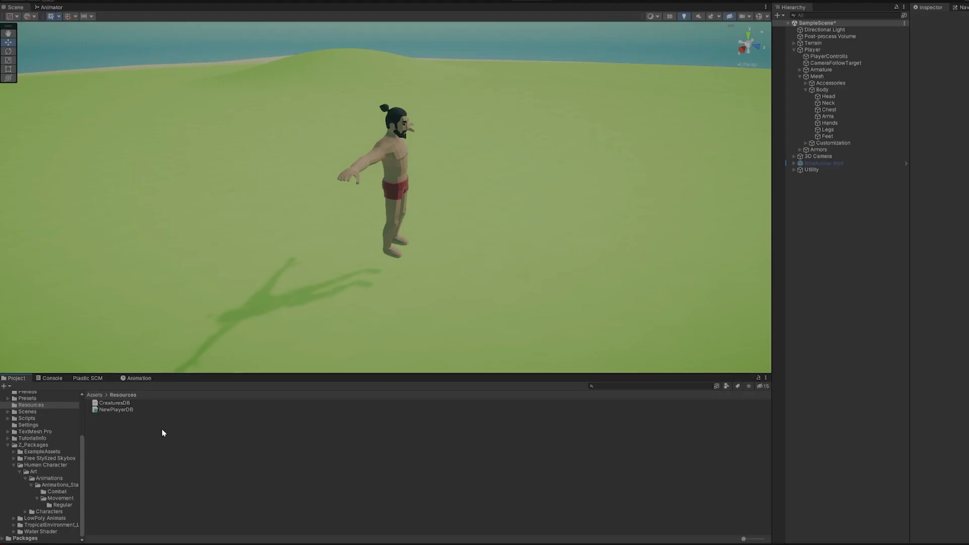
click(113, 409)
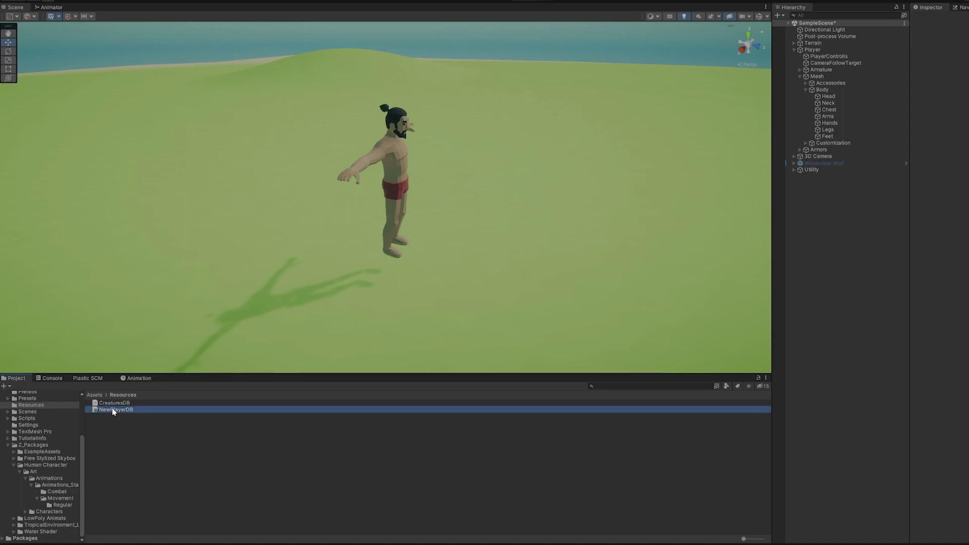
double_click(113, 409)
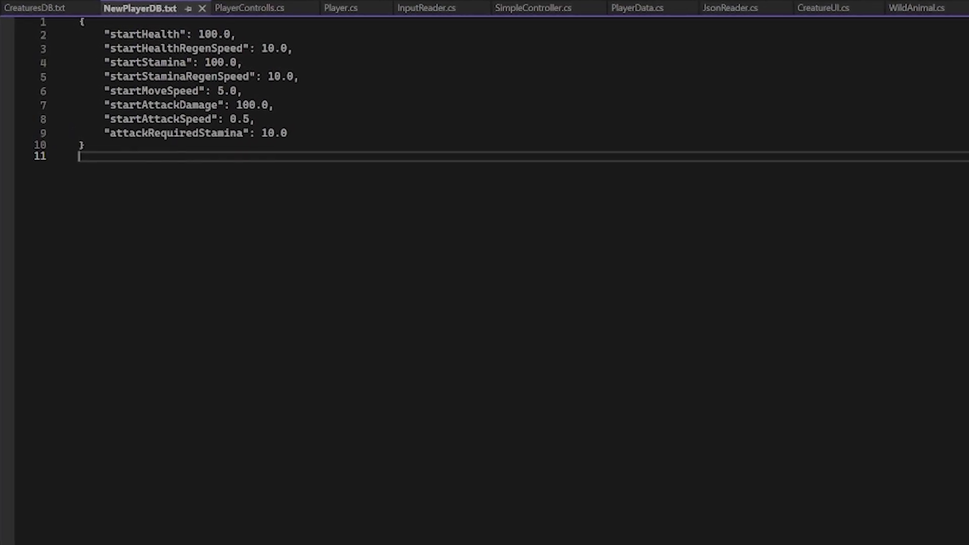
- Select the NewPlayerDB JSON lines listing starting health, stamina, speed and attack
mouse_move(85, 21)
mouse_down()
mouse_move(106, 76)
mouse_move(288, 133)
mouse_up()
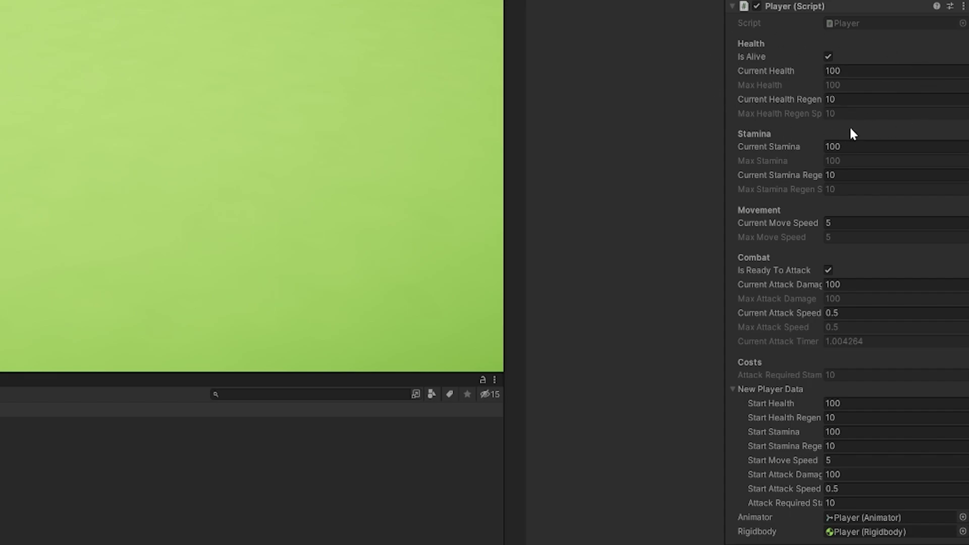
- Edit the Player's Current Health value in the Inspector
click(839, 70)
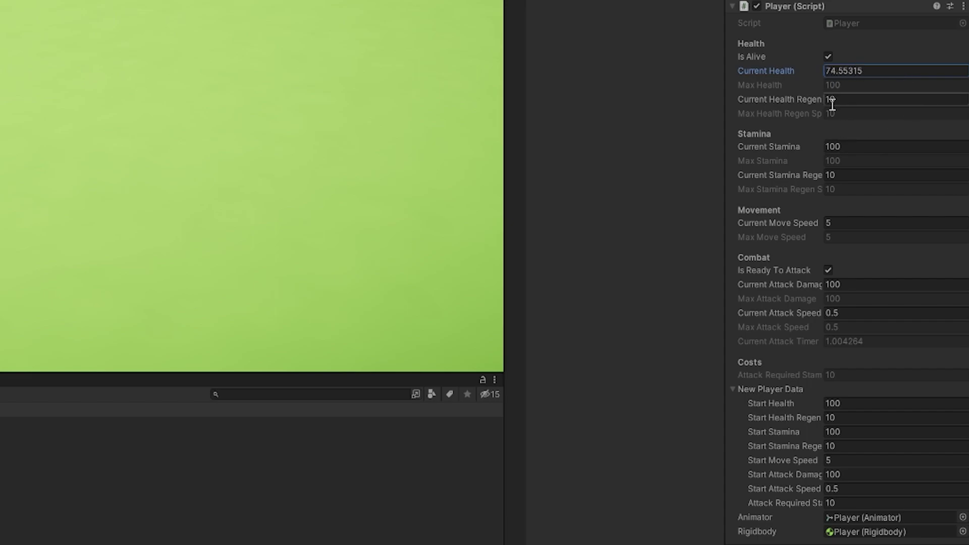
text(5)
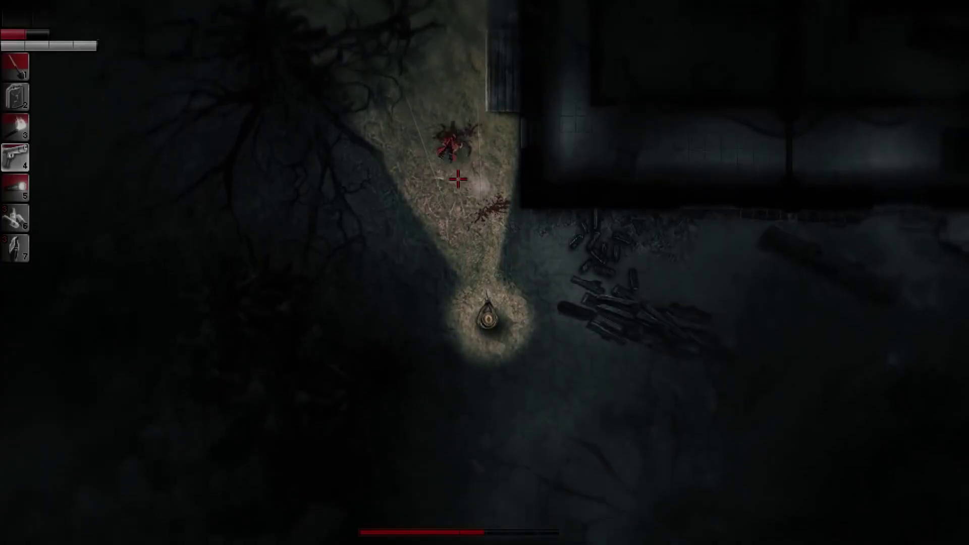
- Walk the character south in the reference top-down game footage
key(s)
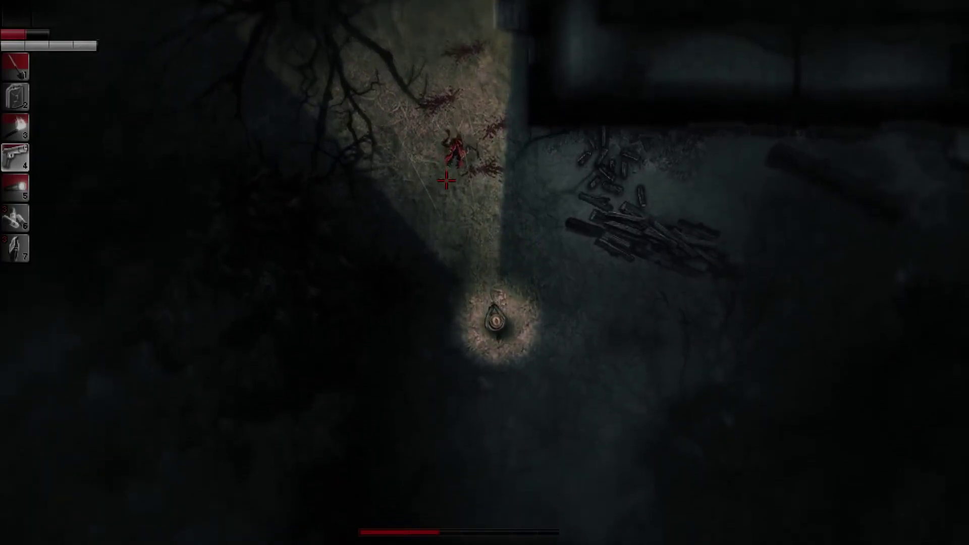
key(s)
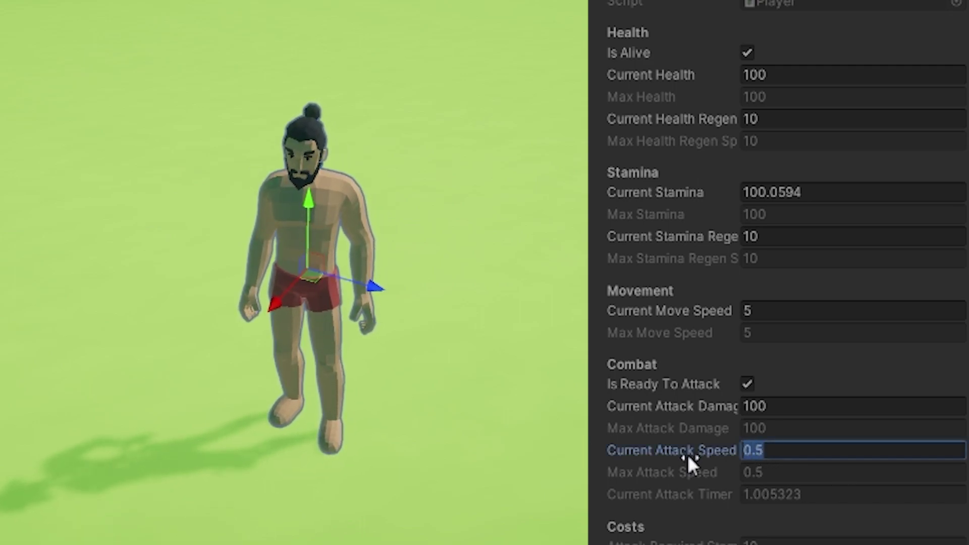
text(2)
- Apply a Current Attack Speed of 2, then 0.1, to the Player
key(Return)
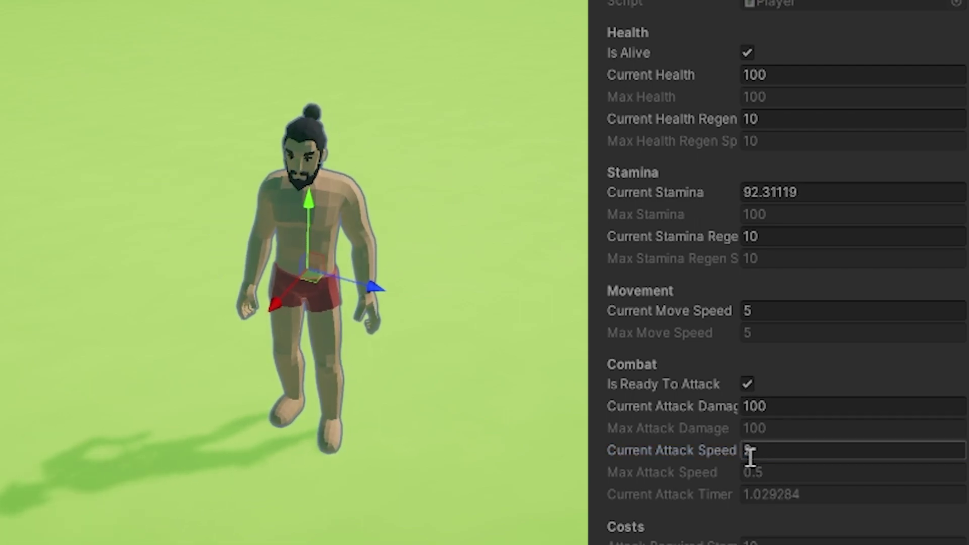
text(.1)
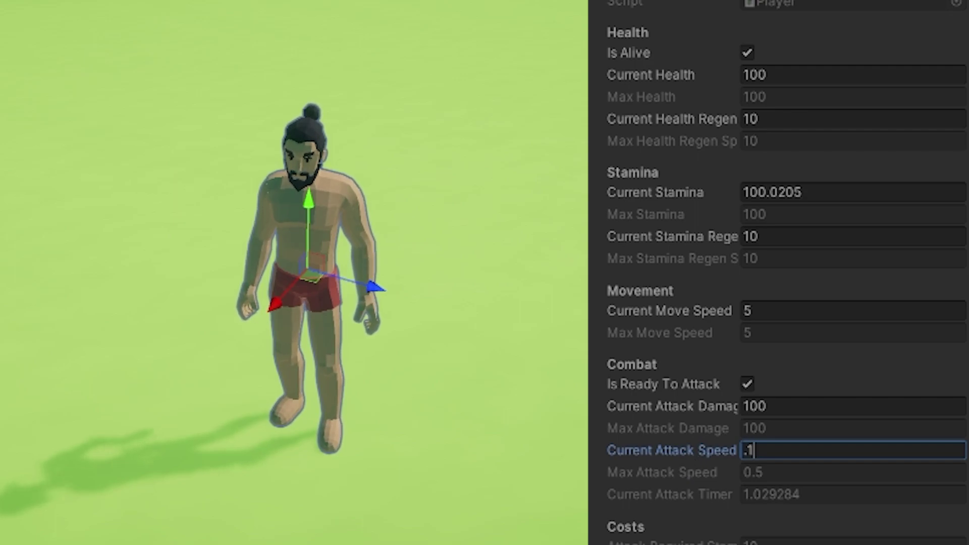
key(Return)
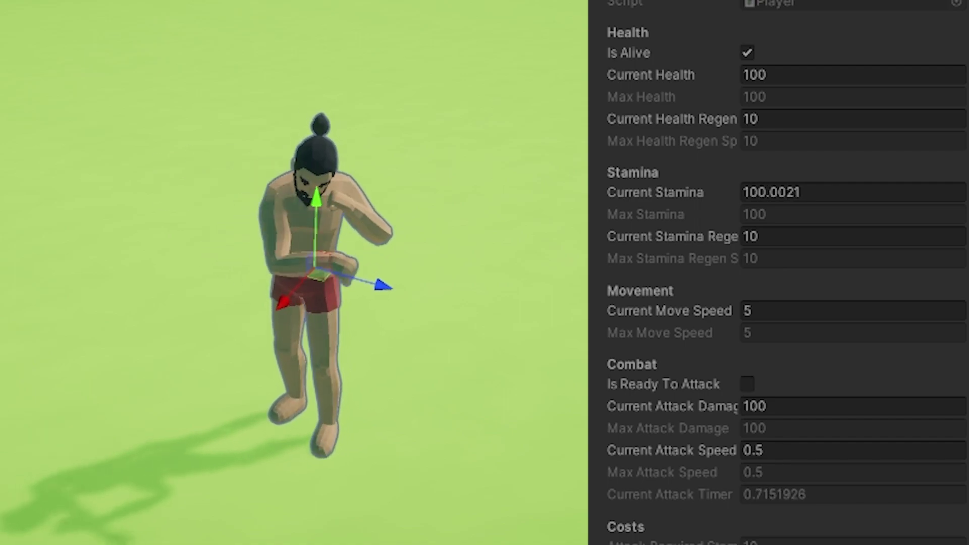
text(2)
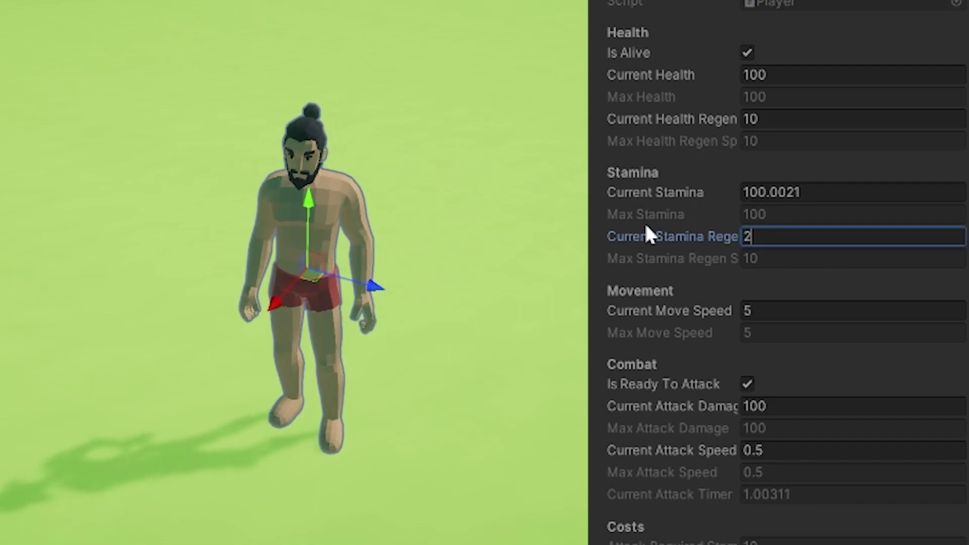
- Set the Player's Current Attack Speed to 1 and make the character punch
click(716, 449)
text(1)
key(Return)
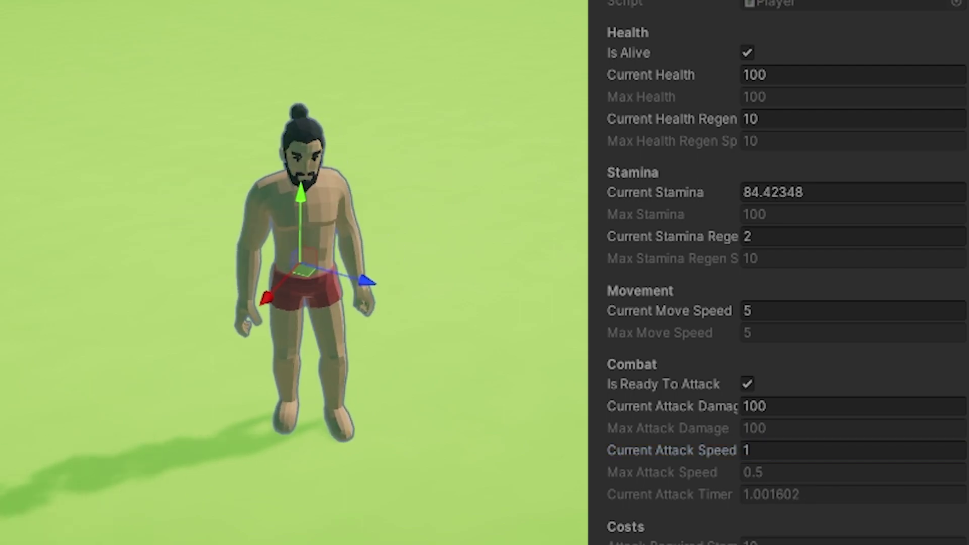
key(space)
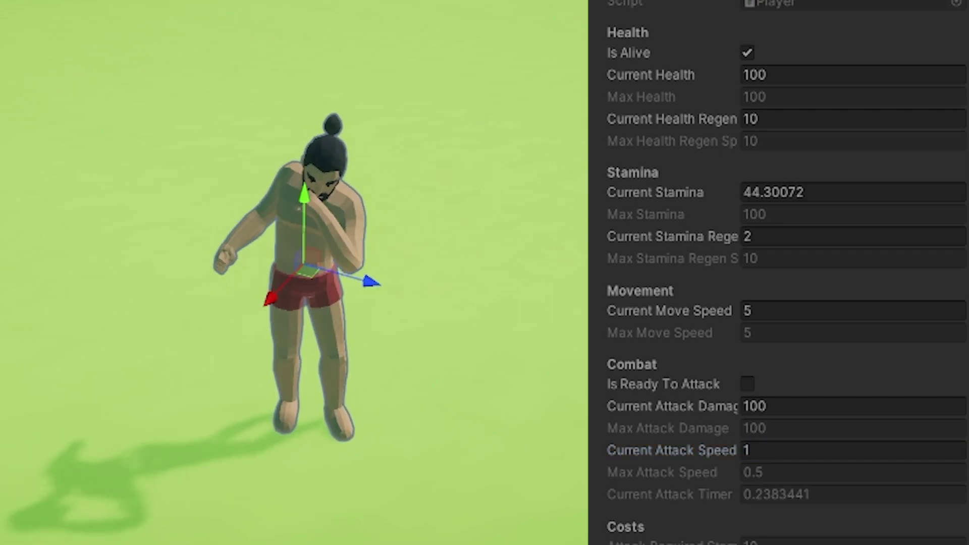